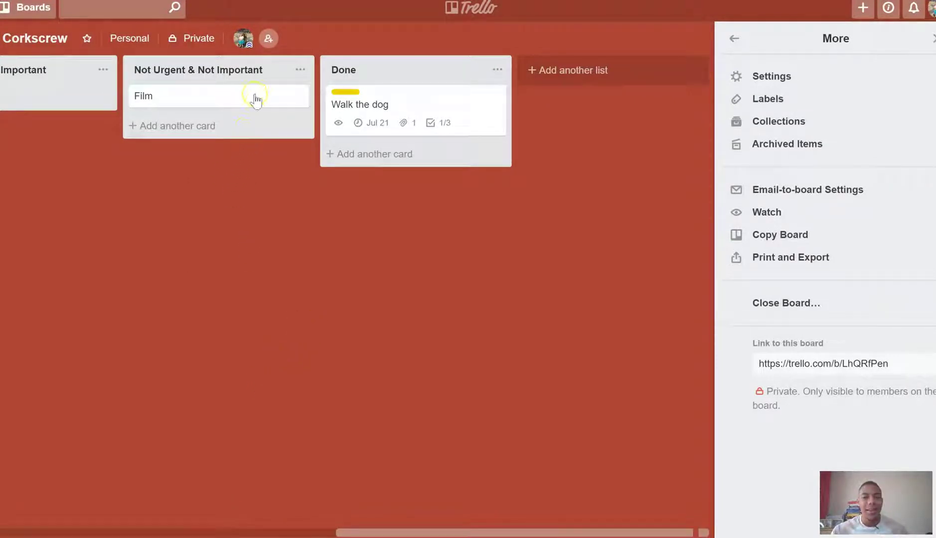
# - Search for the collaborator by name and send them an invitation to the Corkscrew board
pyautogui.click(269, 39)
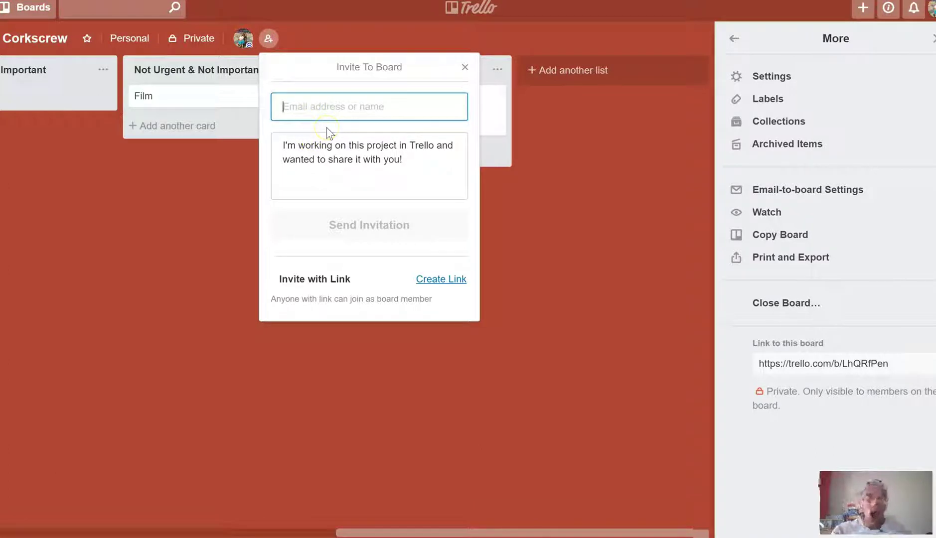
pyautogui.write('jack')
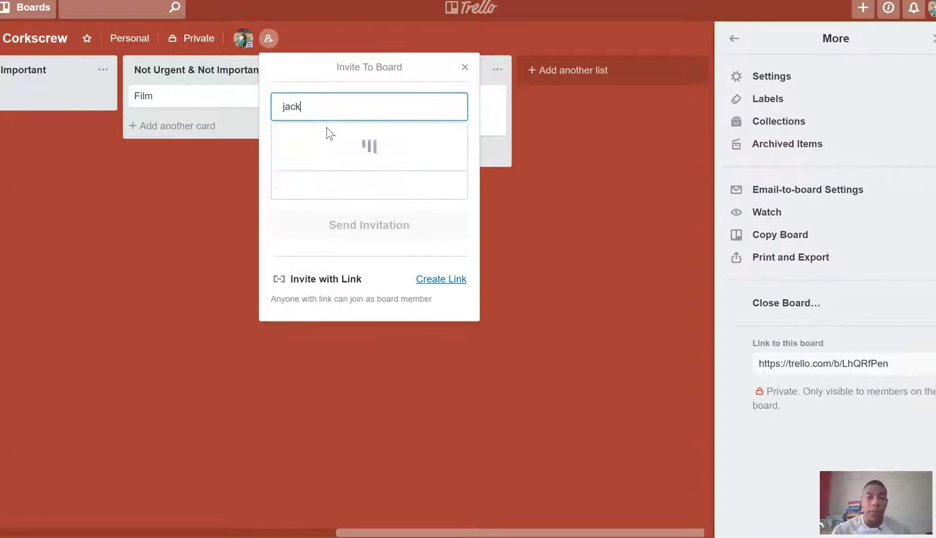
pyautogui.press('BackSpace')
pyautogui.press('BackSpace')
pyautogui.press('BackSpace')
pyautogui.press('BackSpace')
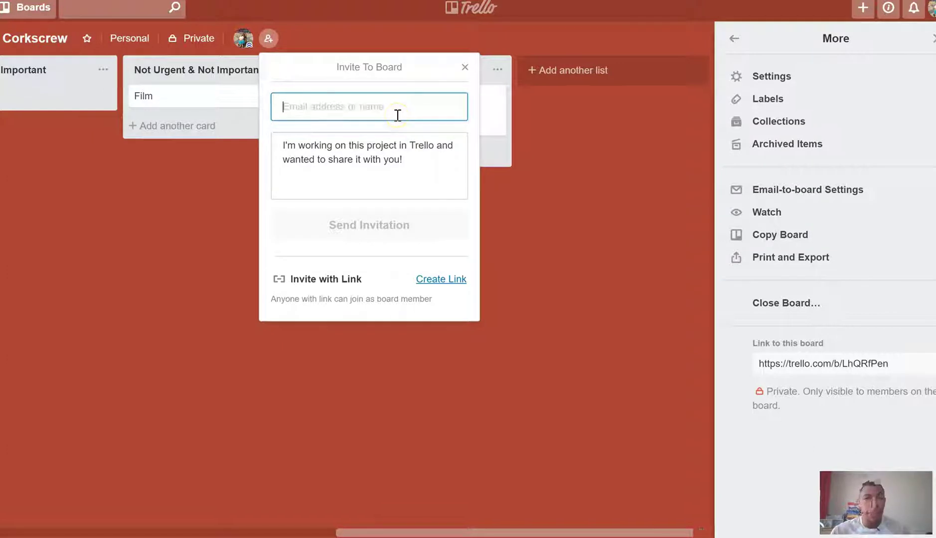
pyautogui.click(403, 103)
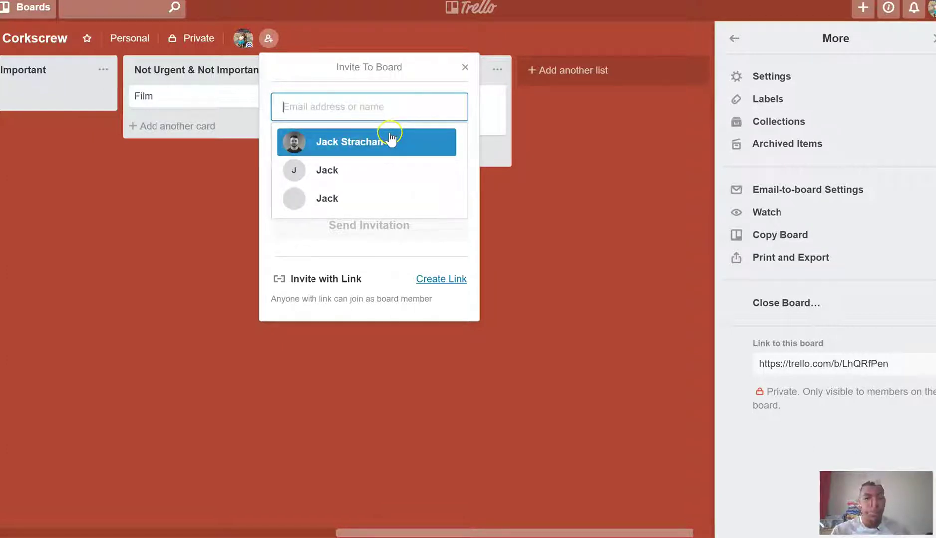
pyautogui.click(392, 137)
pyautogui.click(384, 225)
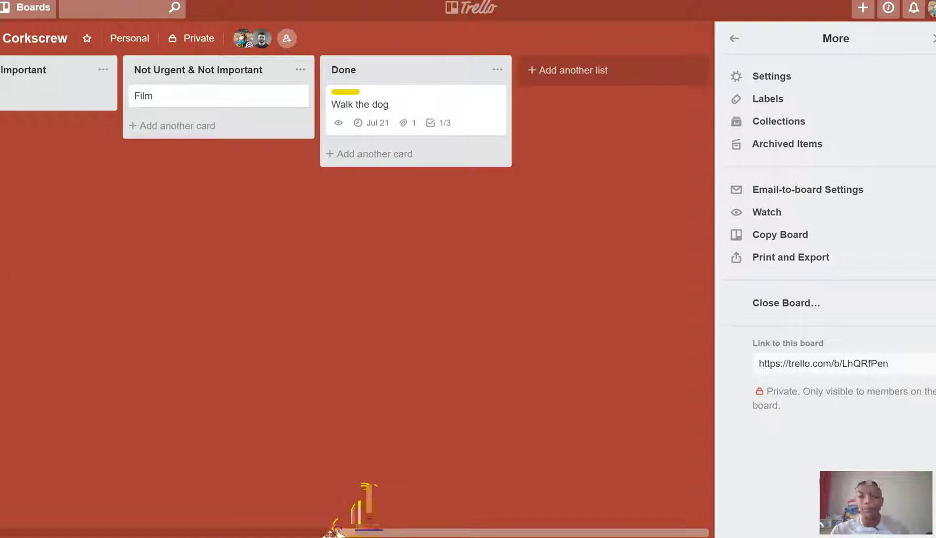
# - Add the invited collaborator as a member of the Call sue card in Urgent & Not Important
pyautogui.moveTo(366, 531); pyautogui.dragTo(90, 532)
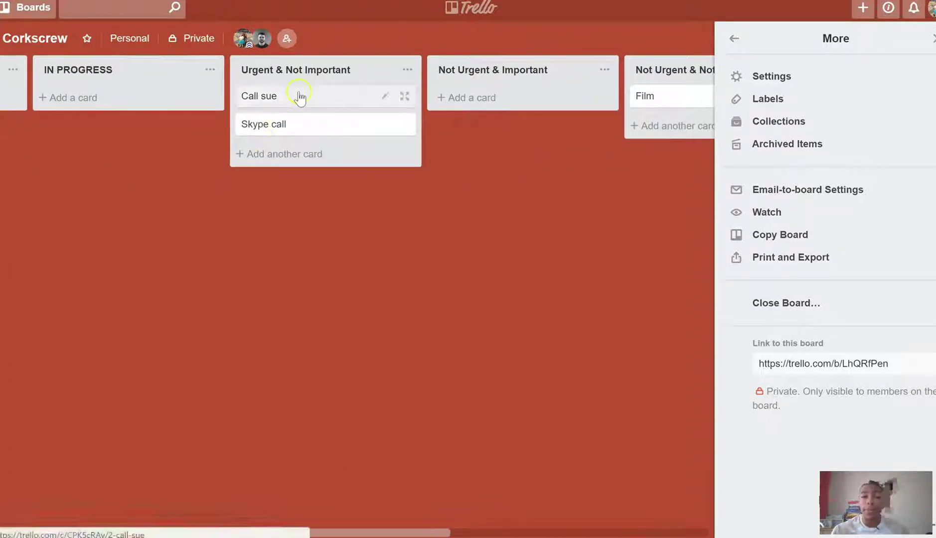
pyautogui.click(298, 97)
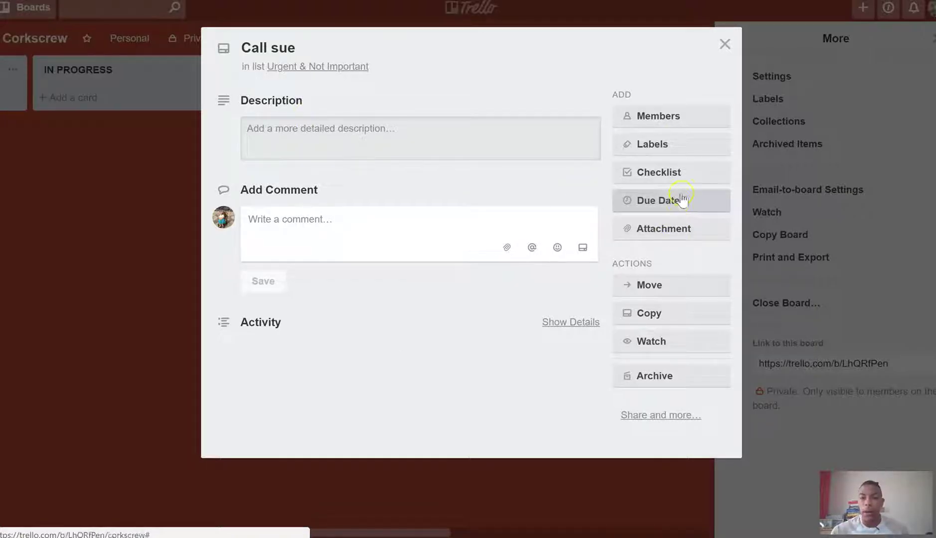
pyautogui.click(673, 117)
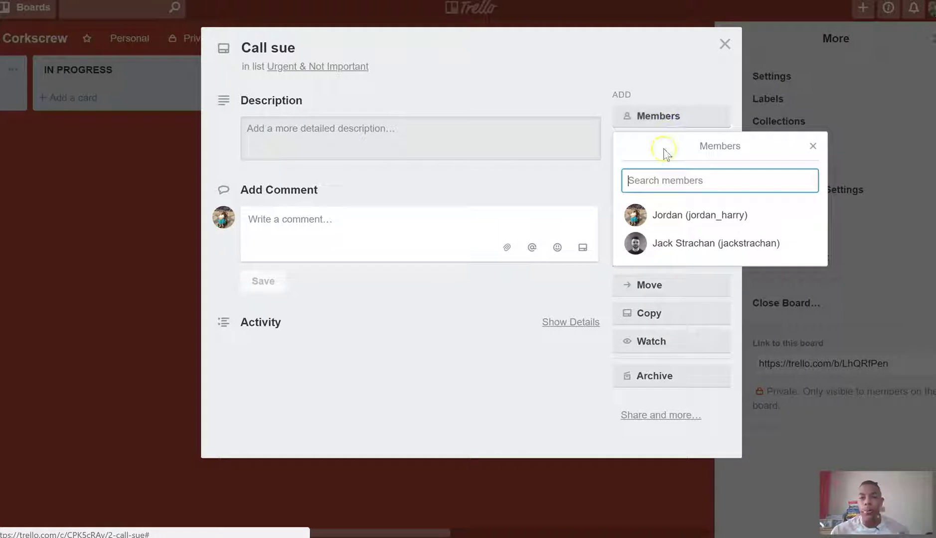
pyautogui.click(676, 253)
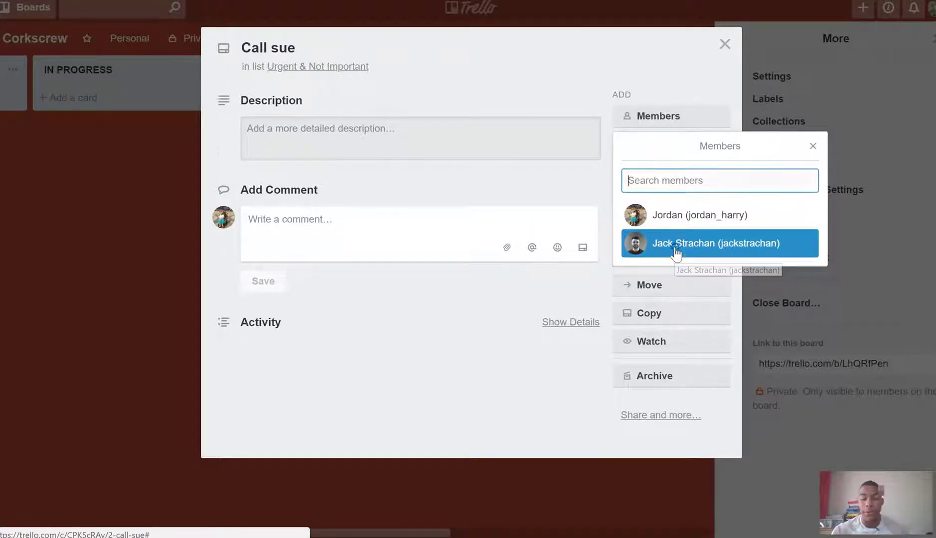
pyautogui.click(370, 406)
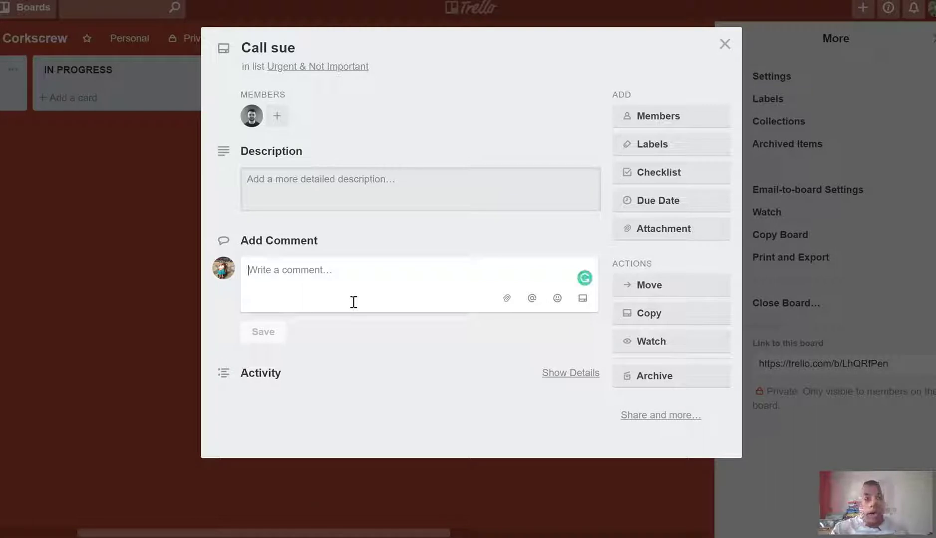
pyautogui.write('@jack')
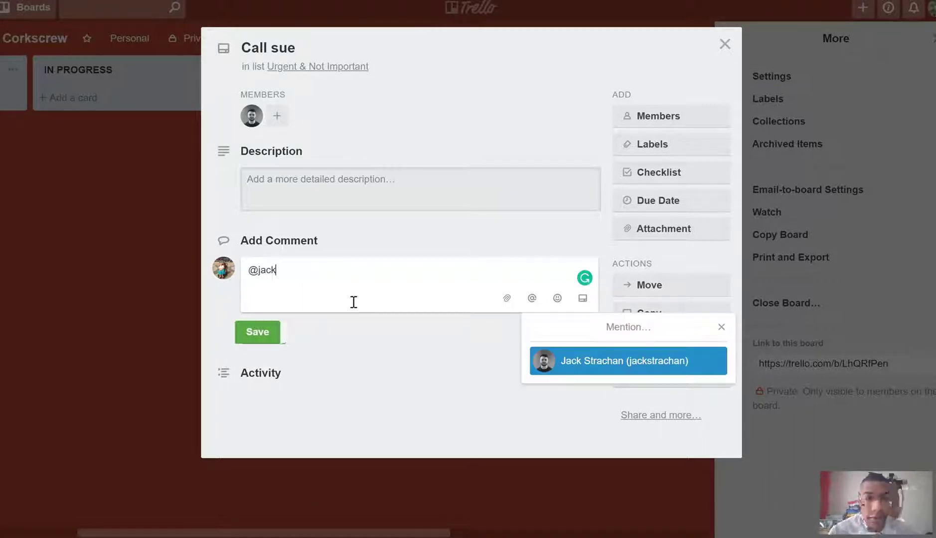
pyautogui.click(600, 359)
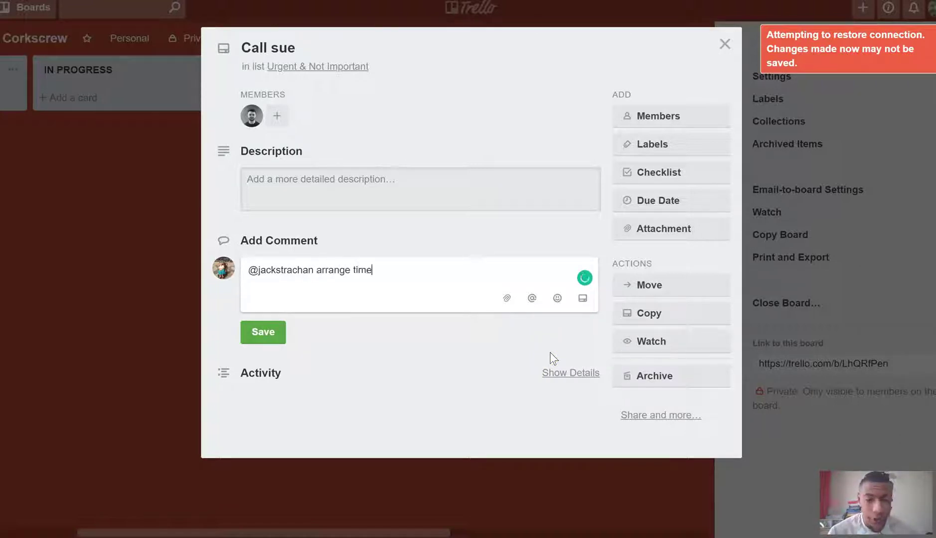
pyautogui.click(267, 334)
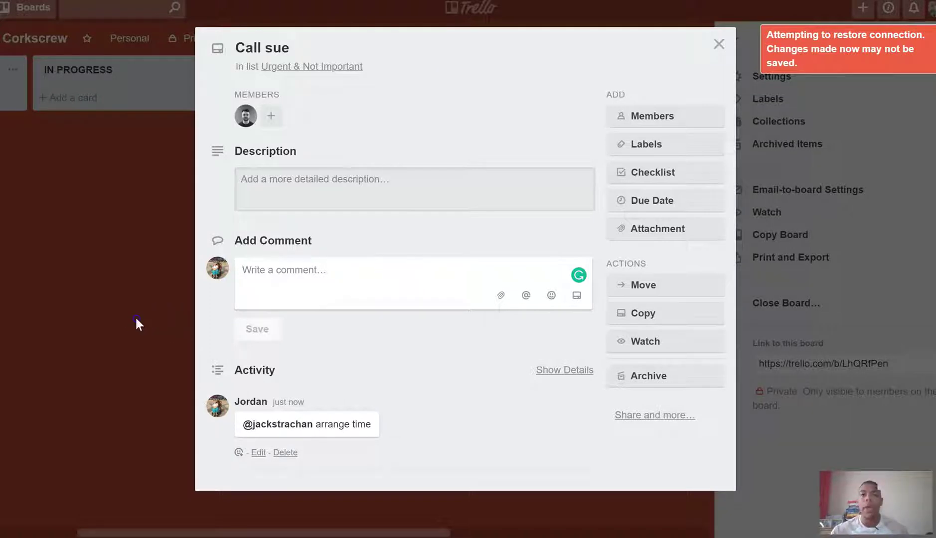
pyautogui.click(161, 249)
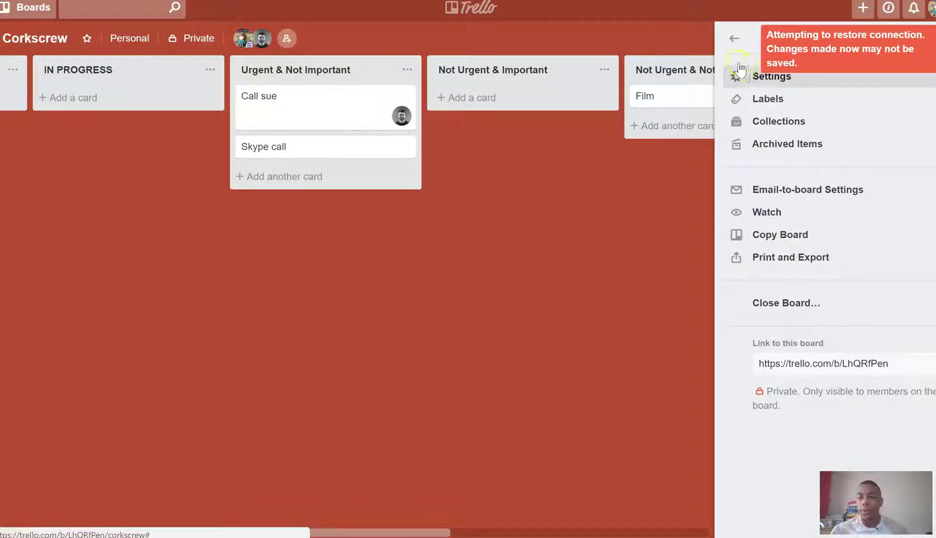
# - Search the Power-Ups for 'cal' and add the Calendar Power-Up to the Corkscrew board
pyautogui.click(734, 40)
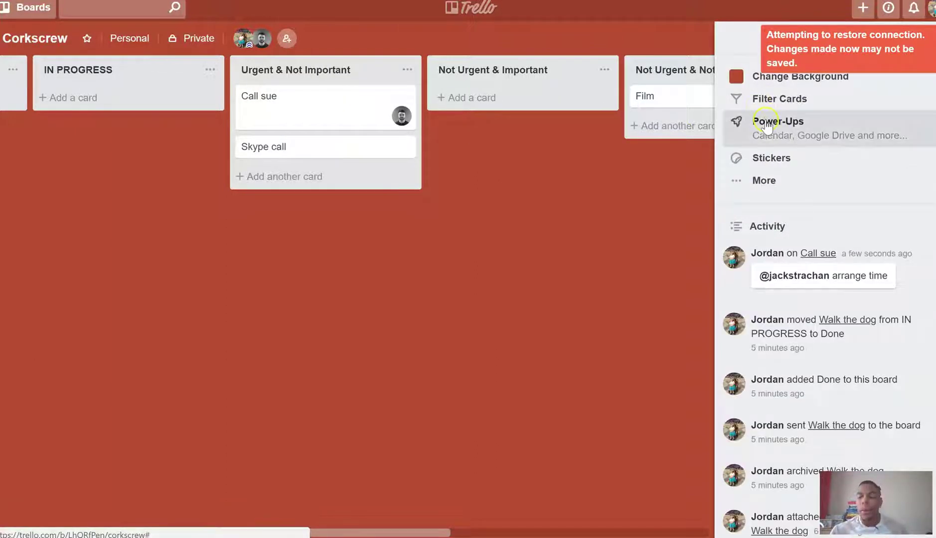
pyautogui.click(793, 131)
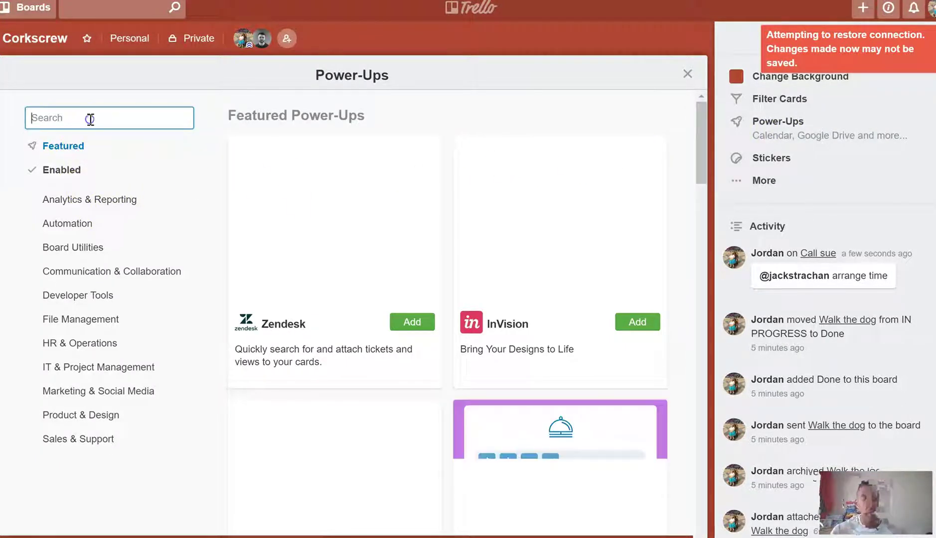
pyautogui.write('gle')
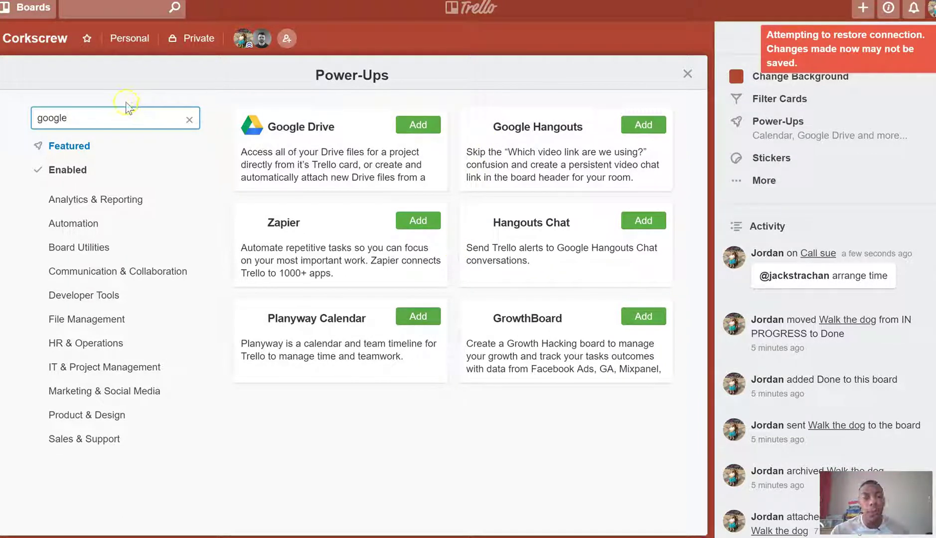
pyautogui.moveTo(125, 117); pyautogui.dragTo(12, 117)
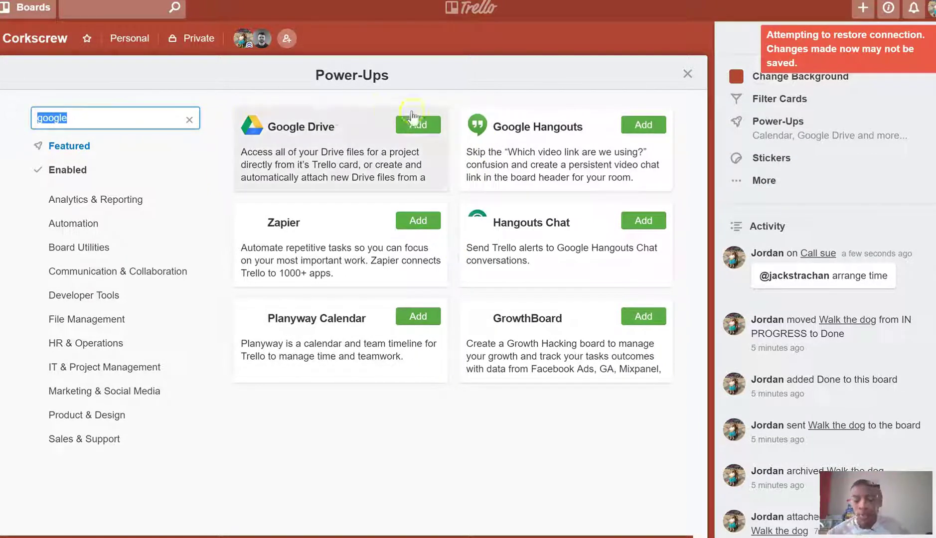
pyautogui.press('BackSpace')
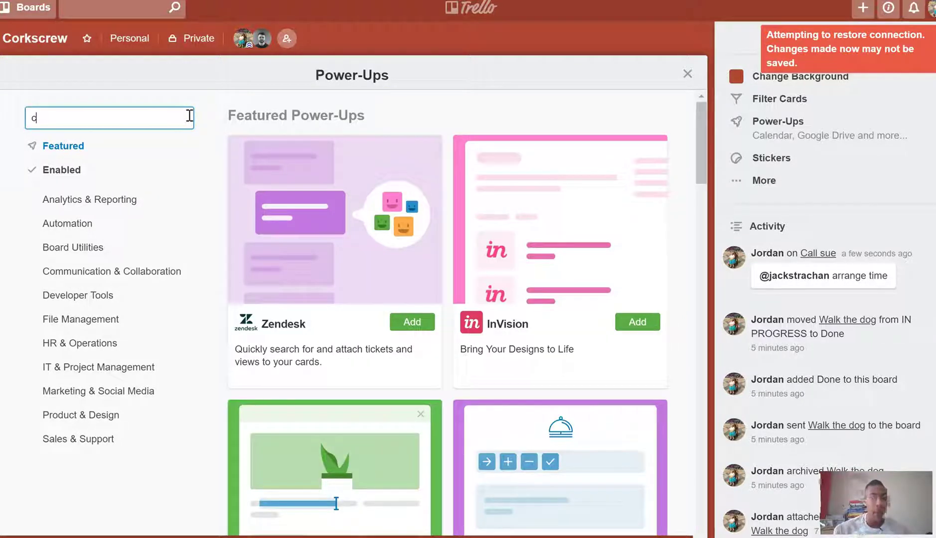
pyautogui.write('caln')
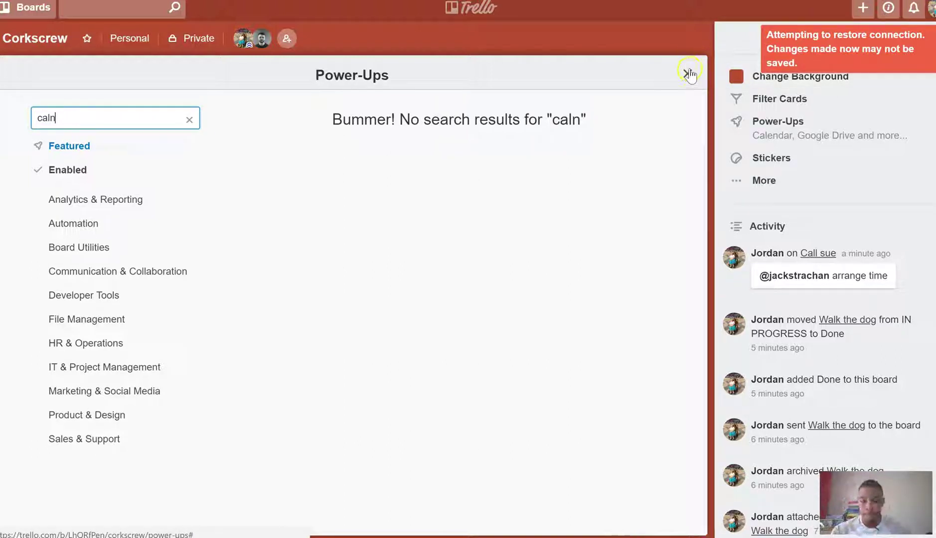
pyautogui.press('BackSpace')
pyautogui.write('a')
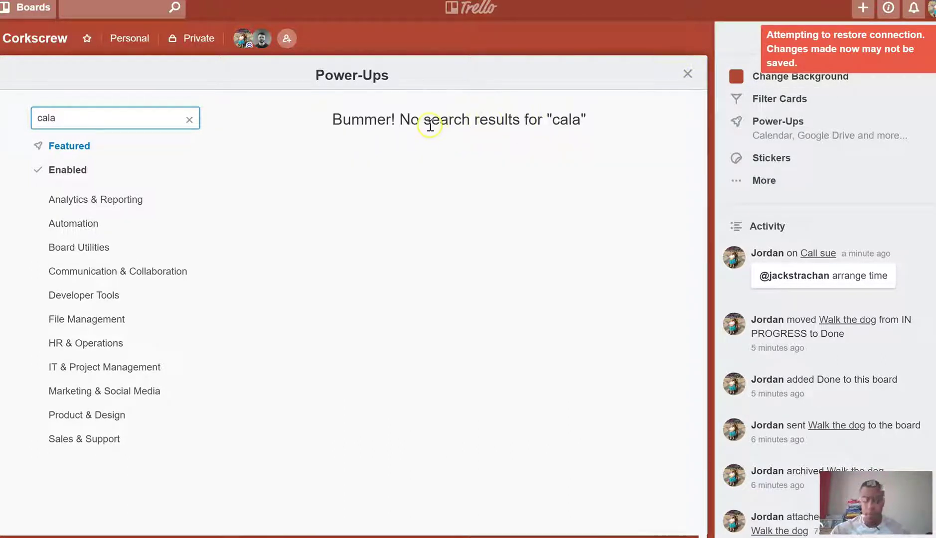
pyautogui.press('BackSpace')
pyautogui.click(402, 125)
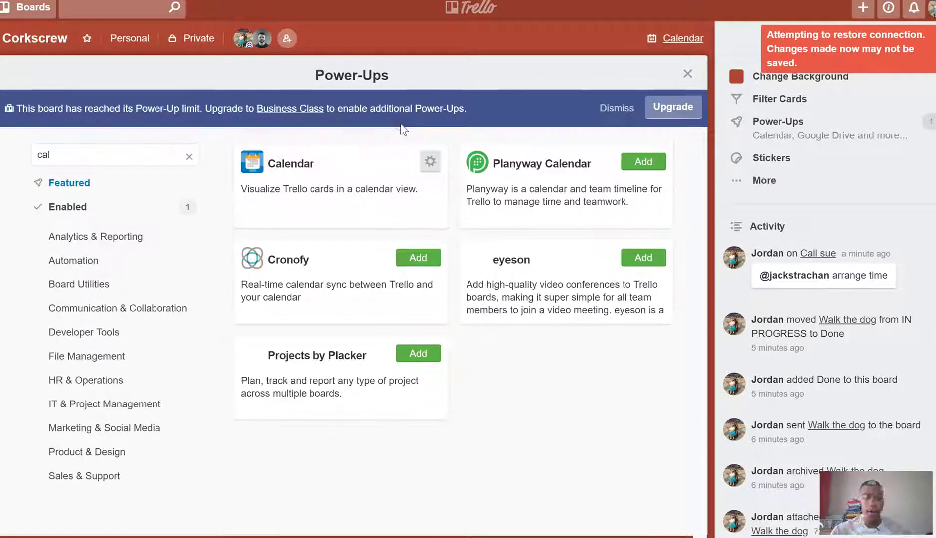
pyautogui.click(687, 74)
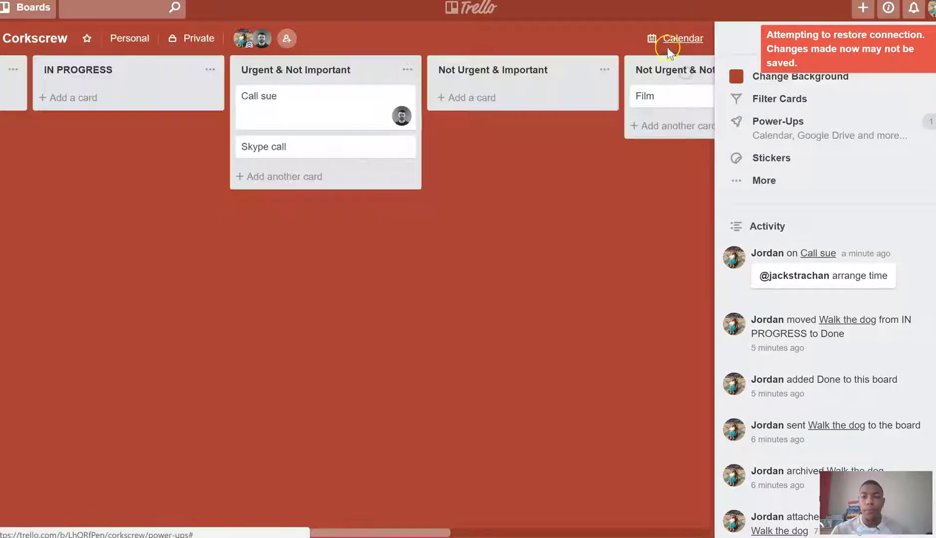
pyautogui.click(668, 50)
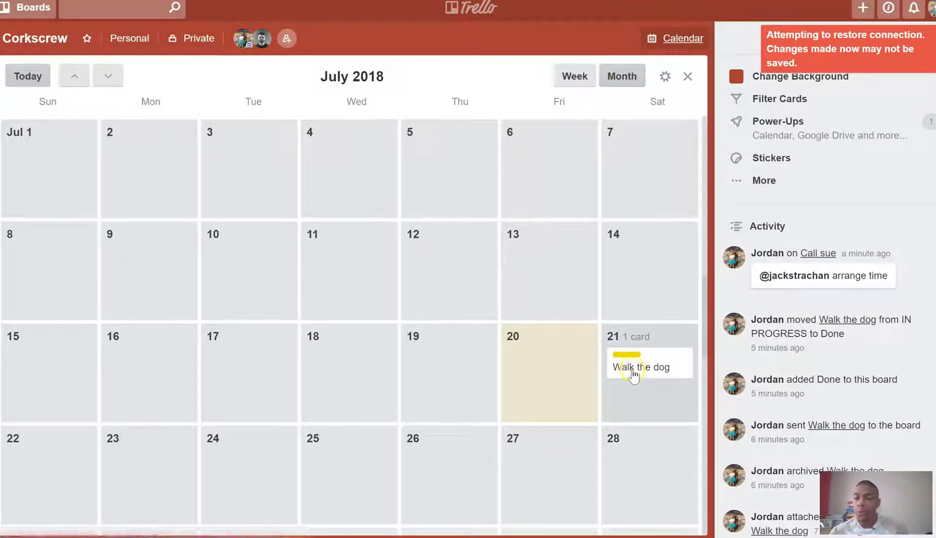
pyautogui.scroll(-10, 590, 315)
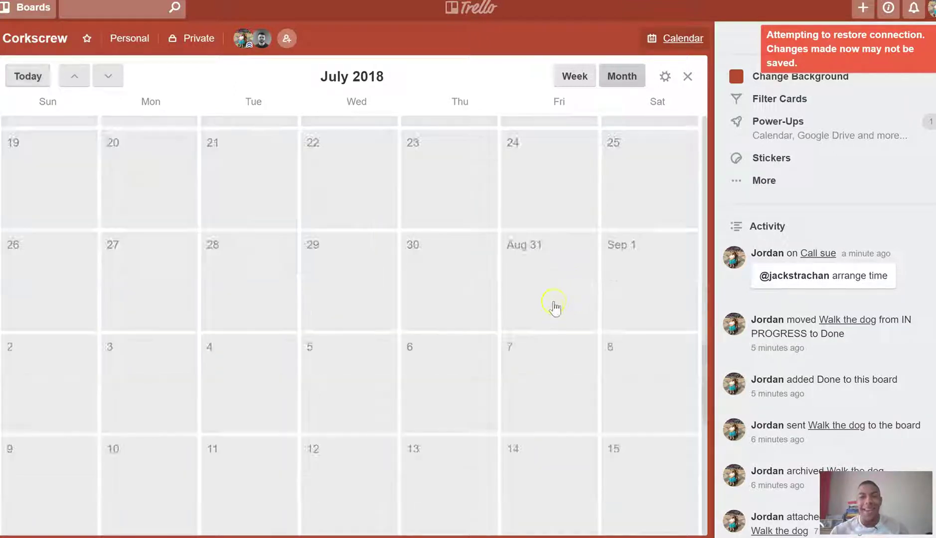
pyautogui.scroll(-10, 554, 309)
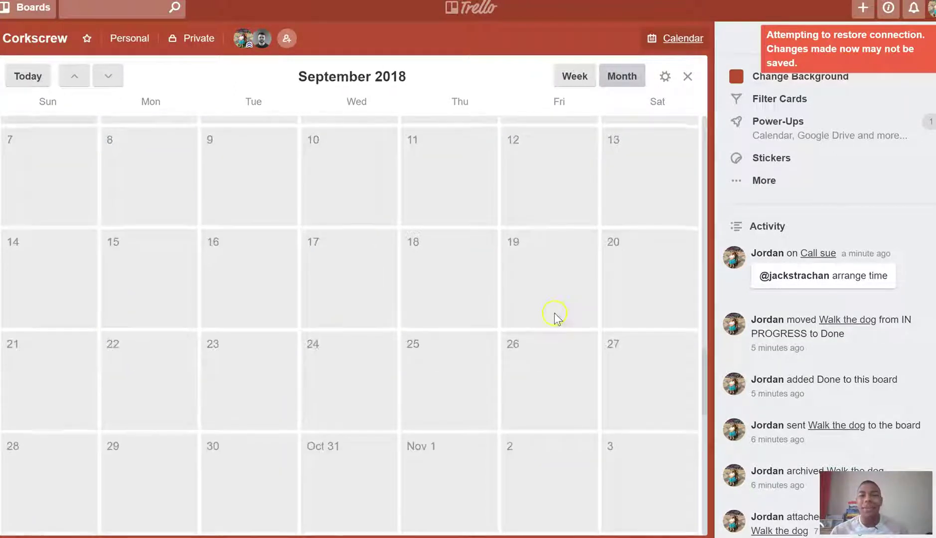
pyautogui.click(664, 41)
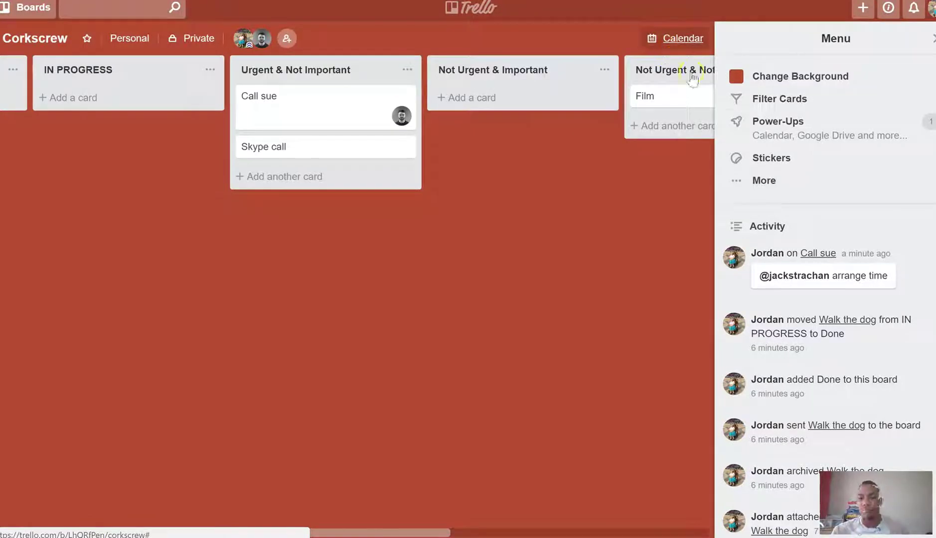
# - Put the green checkmark sticker on Call sue and move the card into the Done list
pyautogui.click(763, 159)
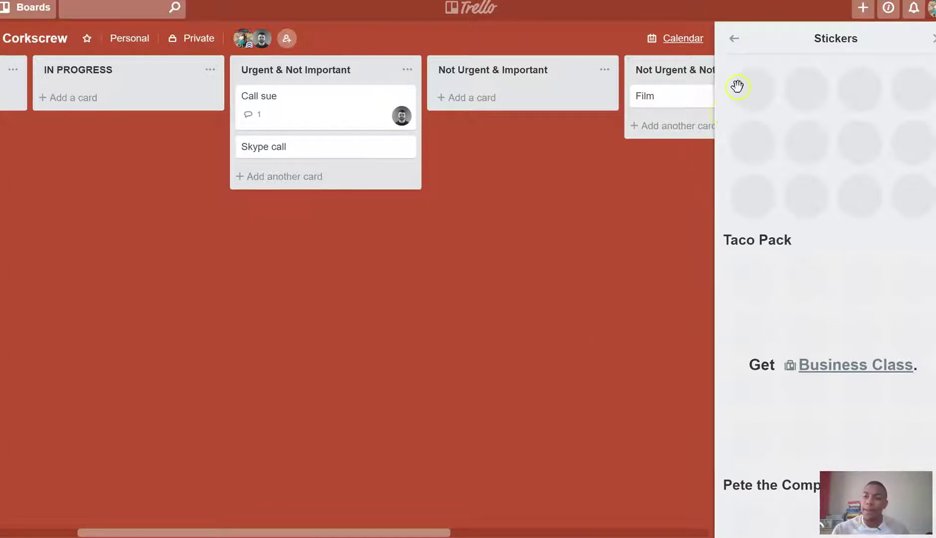
pyautogui.moveTo(755, 88); pyautogui.dragTo(329, 105)
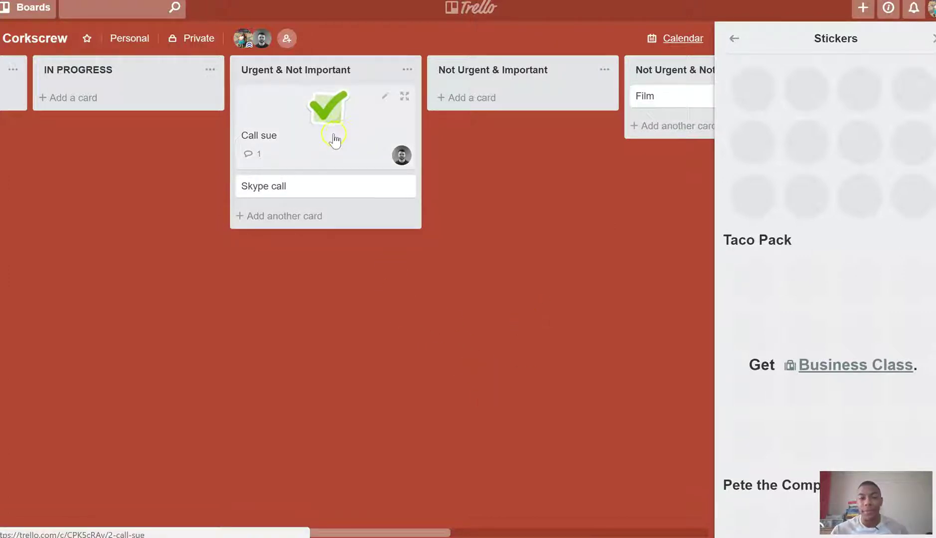
pyautogui.moveTo(332, 141); pyautogui.dragTo(406, 160)
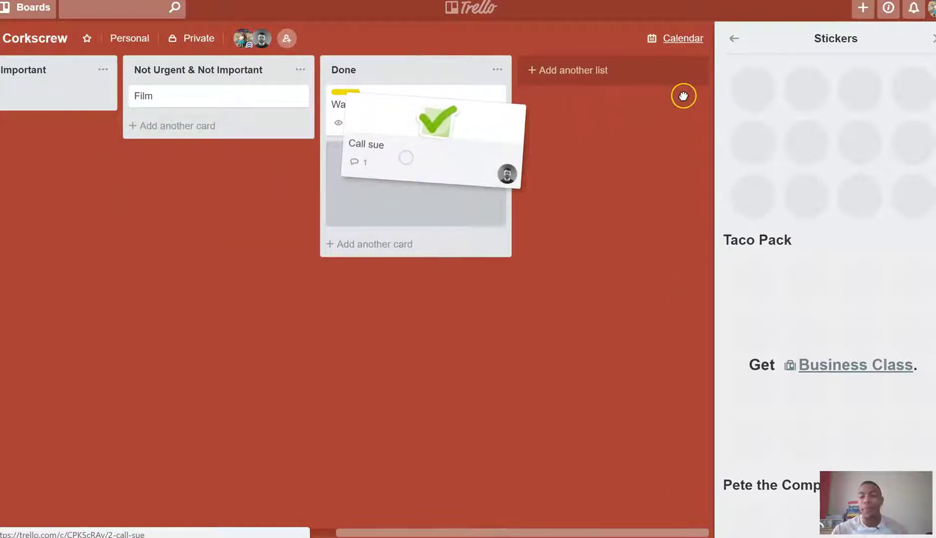
pyautogui.click(732, 39)
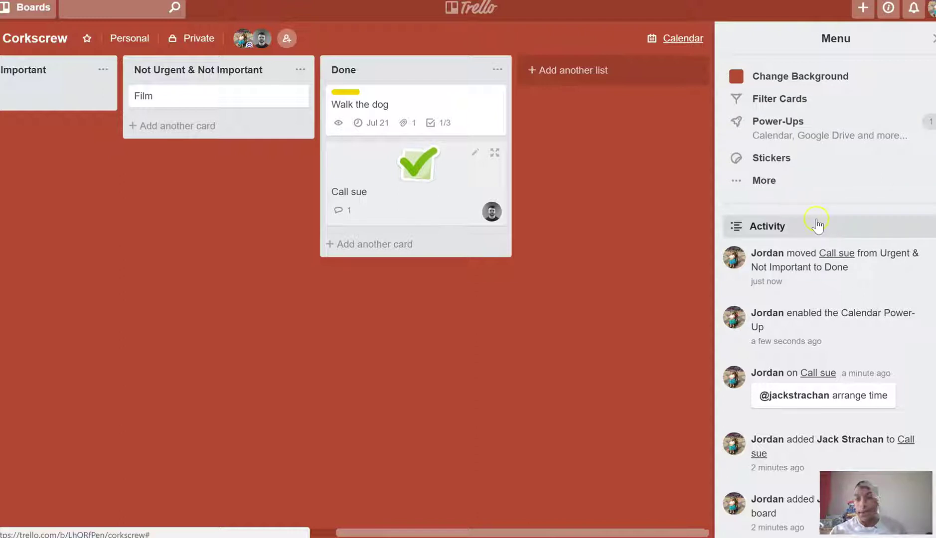
# - Scroll through the board's Activity feed to review recent changes, including Call sue's move to Done
pyautogui.scroll(-7, 832, 219)
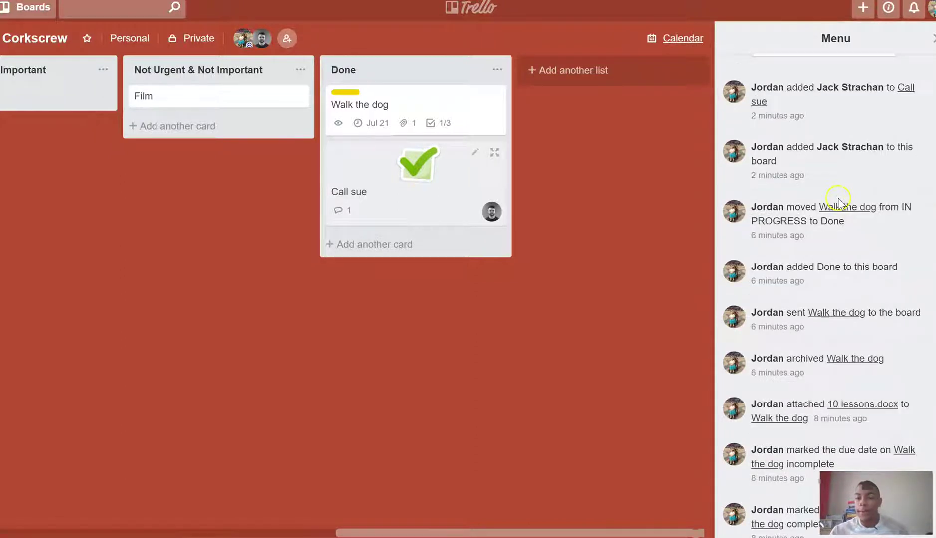
pyautogui.scroll(7, 837, 215)
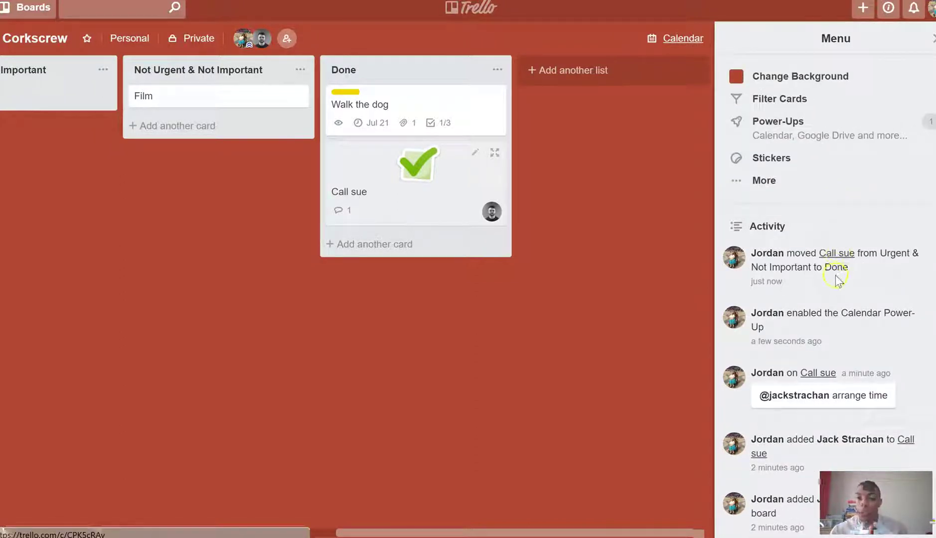
pyautogui.scroll(-7, 850, 284)
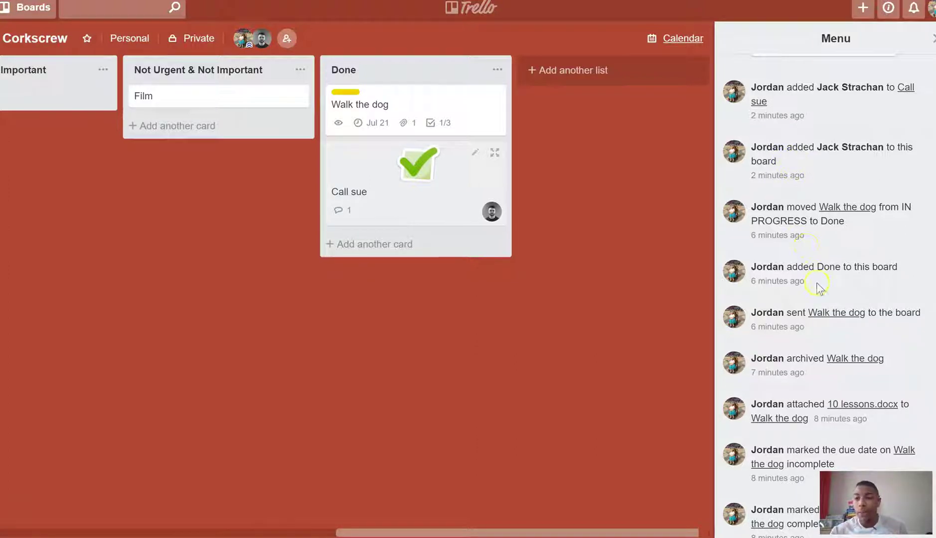
pyautogui.scroll(-5, 820, 338)
pyautogui.scroll(12, 821, 338)
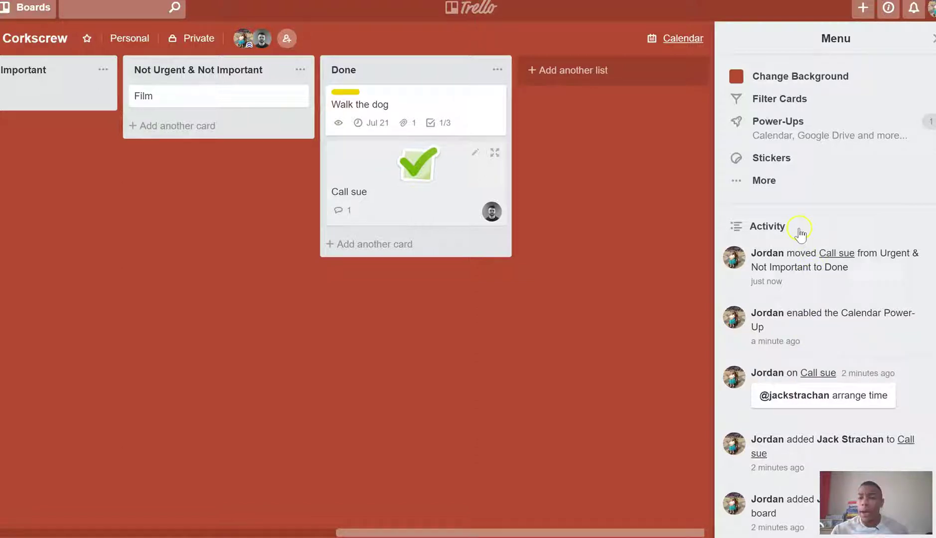
pyautogui.click(778, 185)
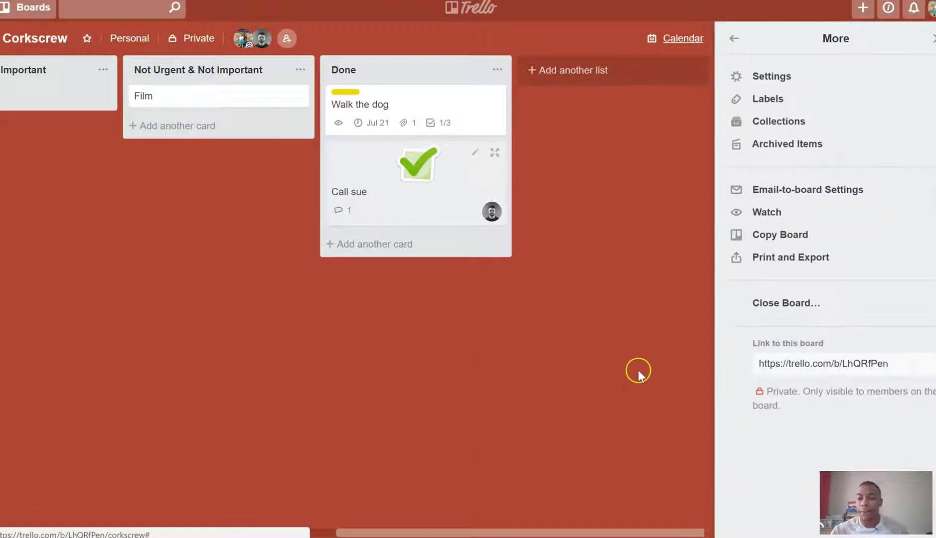